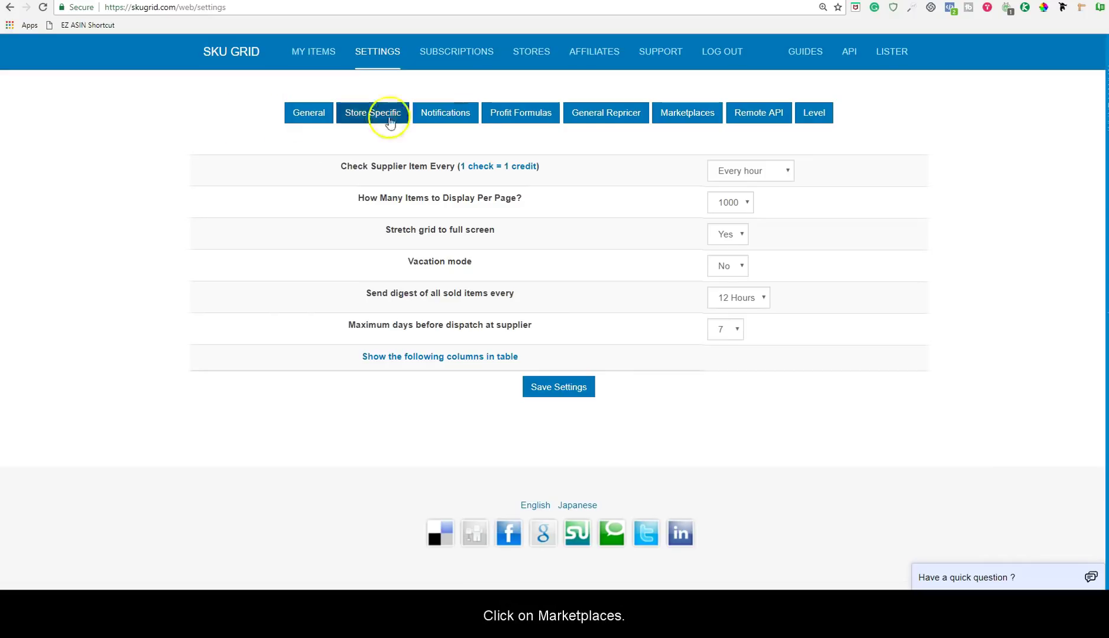
# Open the eBay US marketplace settings, go through the stock and price update options, and save the settings.
pyautogui.click(695, 118)
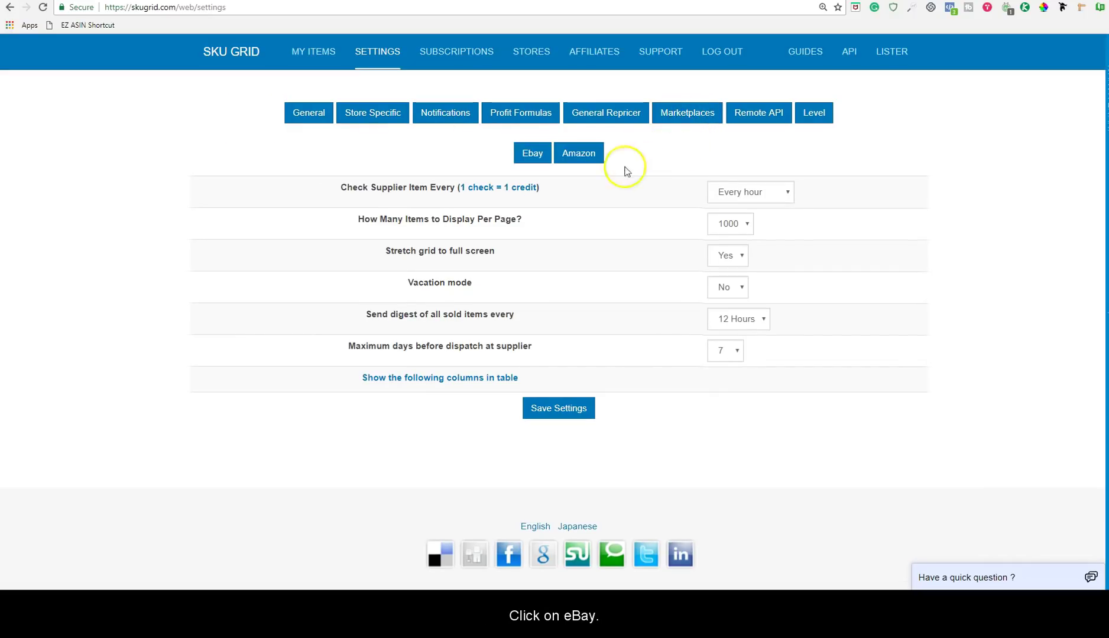
pyautogui.click(531, 155)
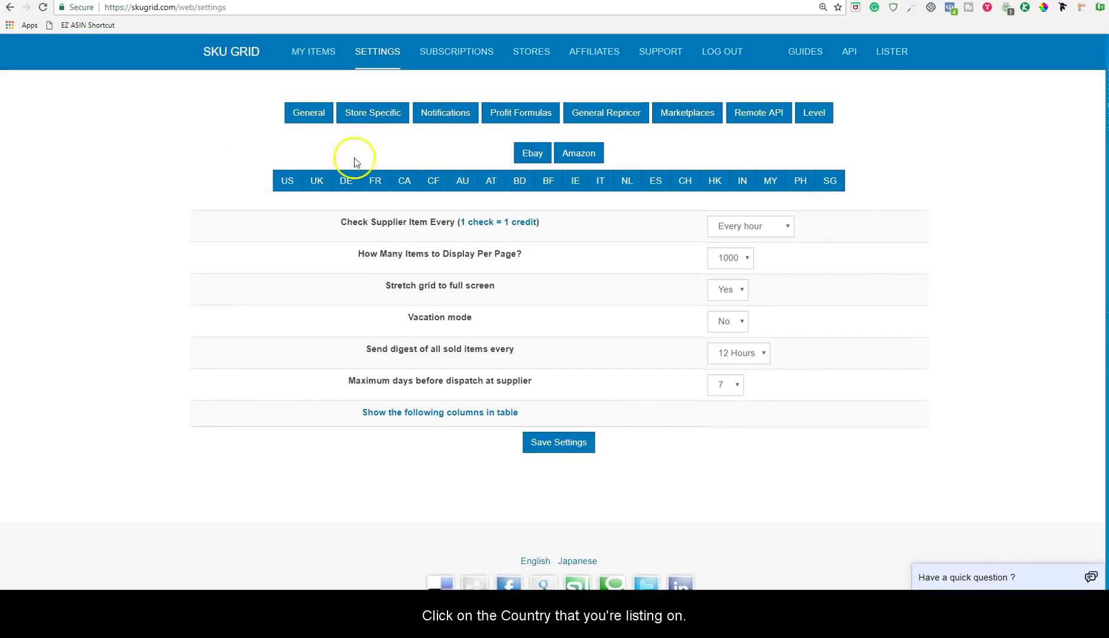
pyautogui.click(285, 184)
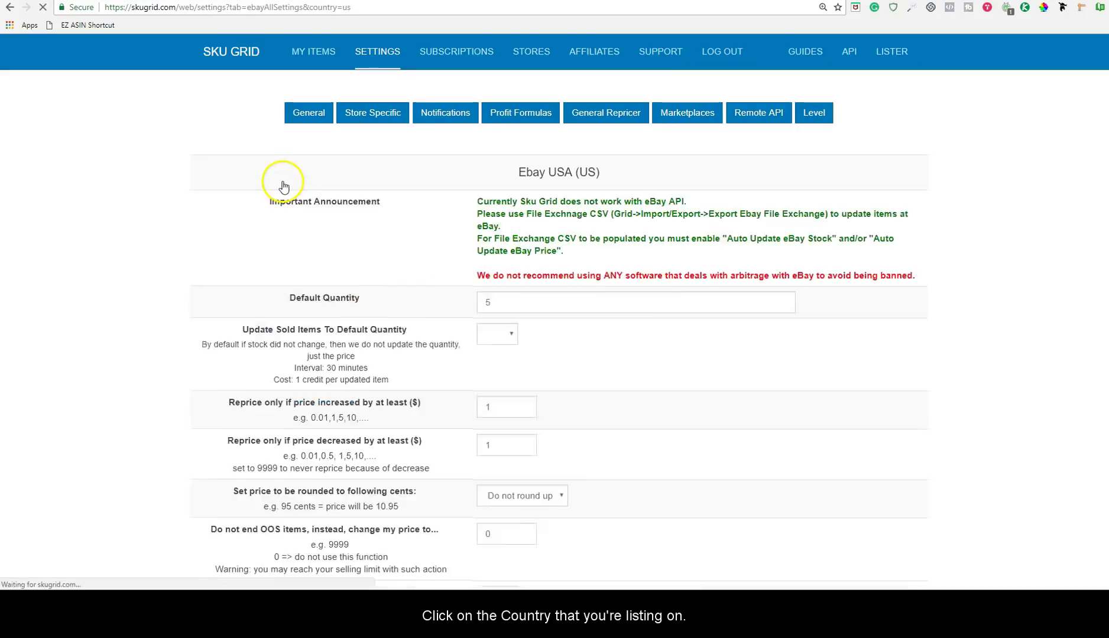
pyautogui.scroll(-6, 454, 316)
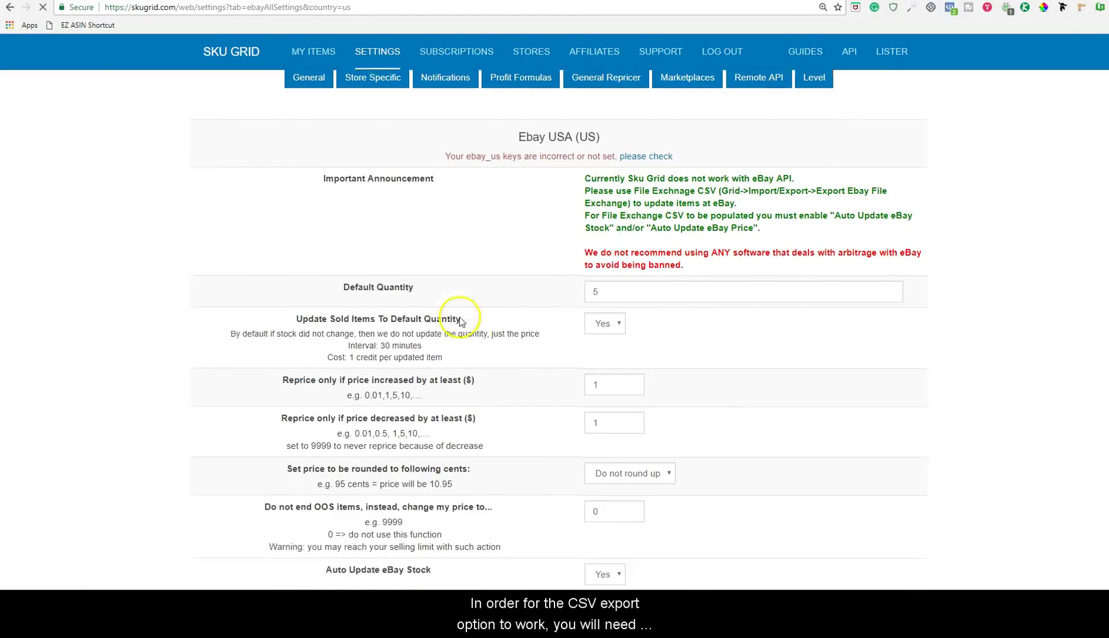
pyautogui.scroll(-1, 526, 335)
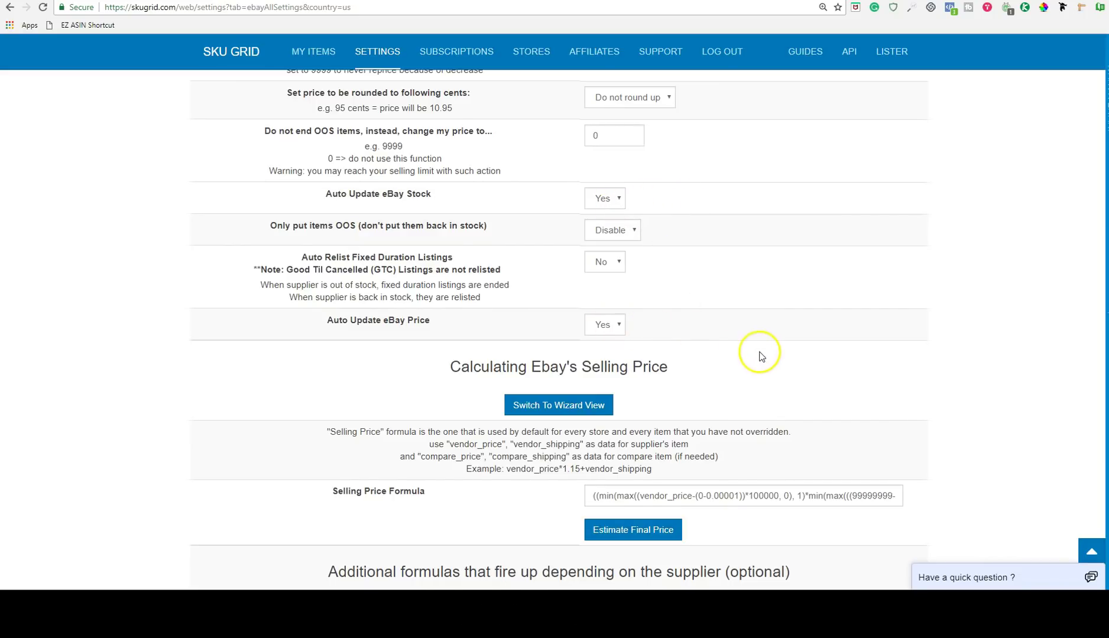
pyautogui.scroll(-5, 513, 465)
pyautogui.scroll(-3, 513, 466)
pyautogui.click(556, 455)
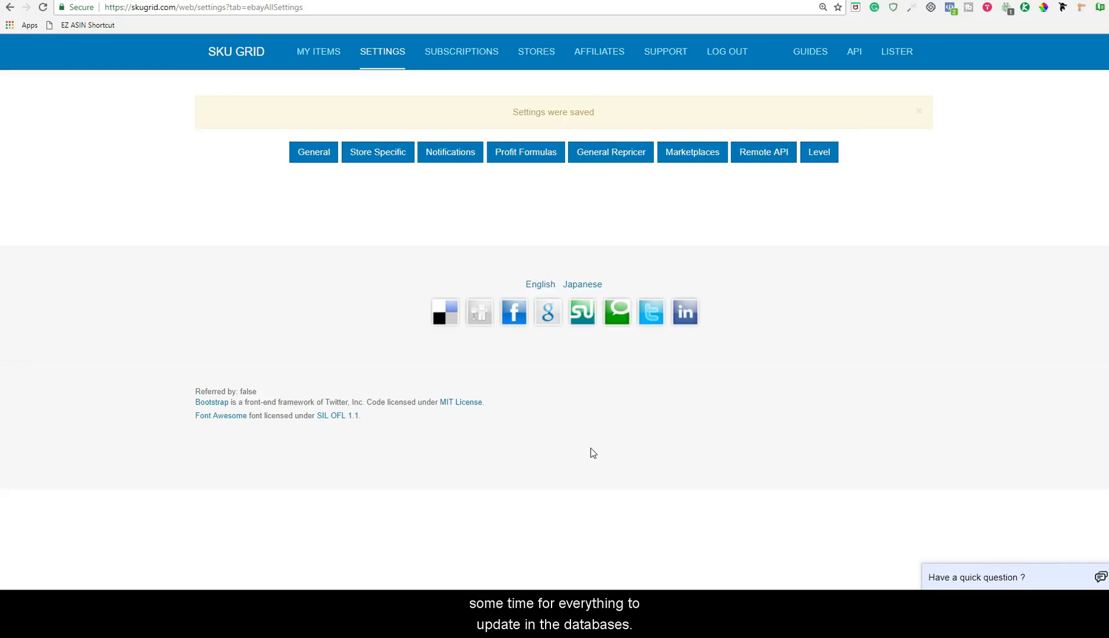
# Export the eBay File Exchange changes for EBAY_US over a 24 hour period from My Items and download the CSV.
pyautogui.click(319, 56)
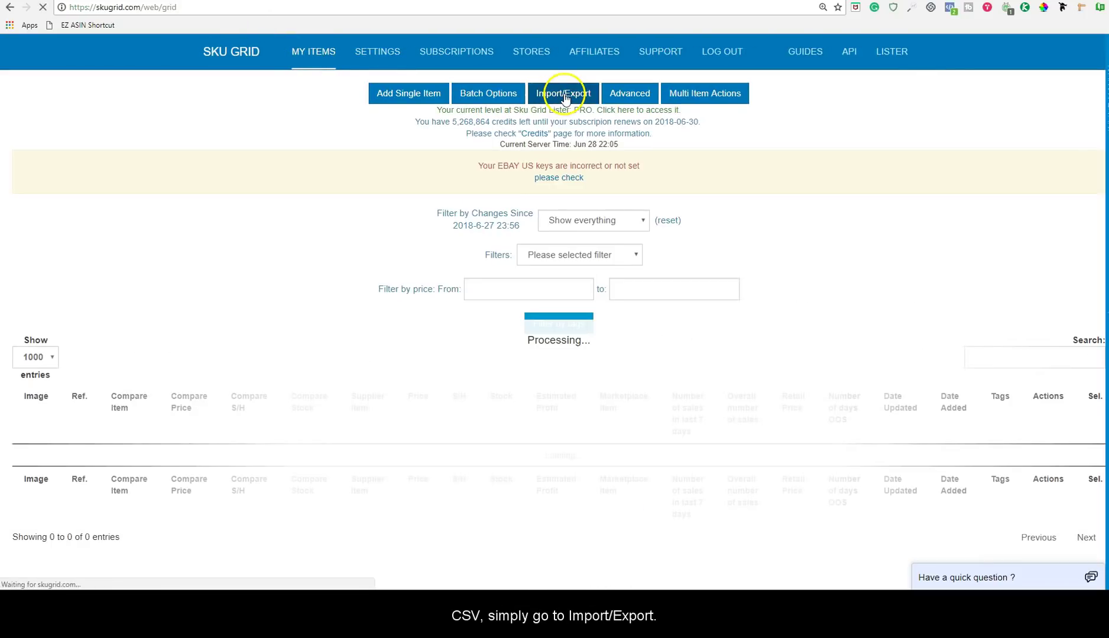
pyautogui.click(565, 96)
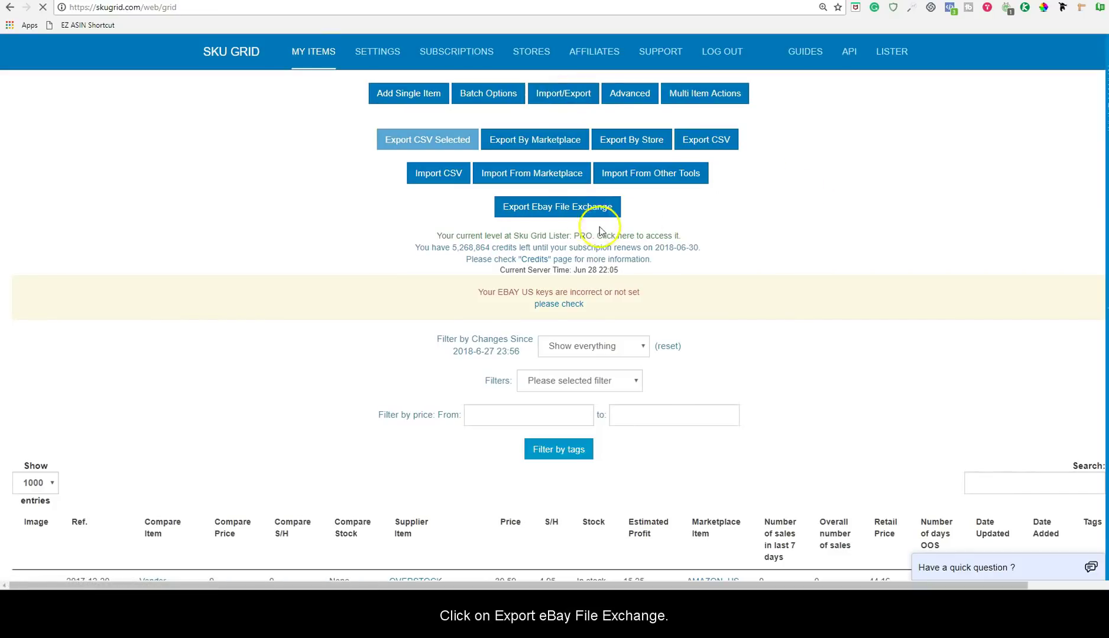
pyautogui.click(564, 206)
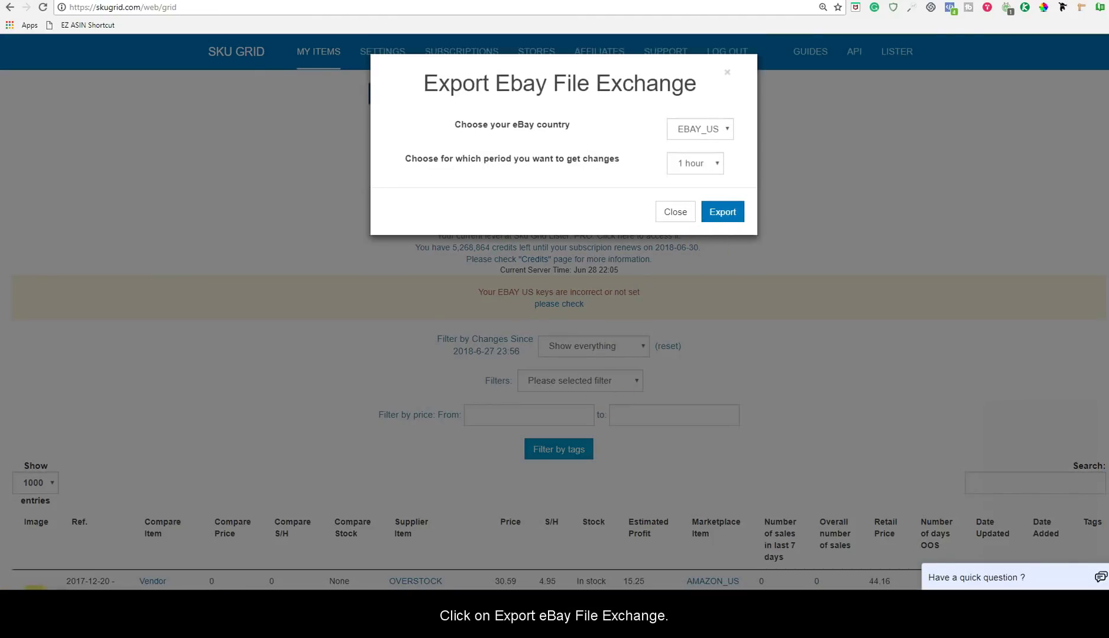
pyautogui.click(728, 130)
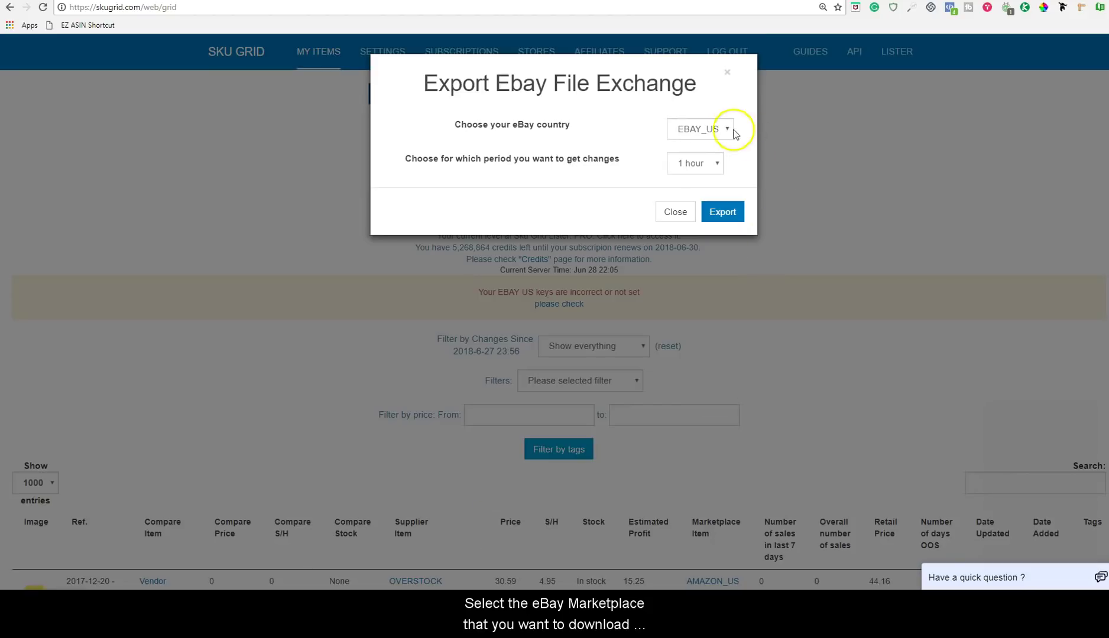
pyautogui.click(728, 132)
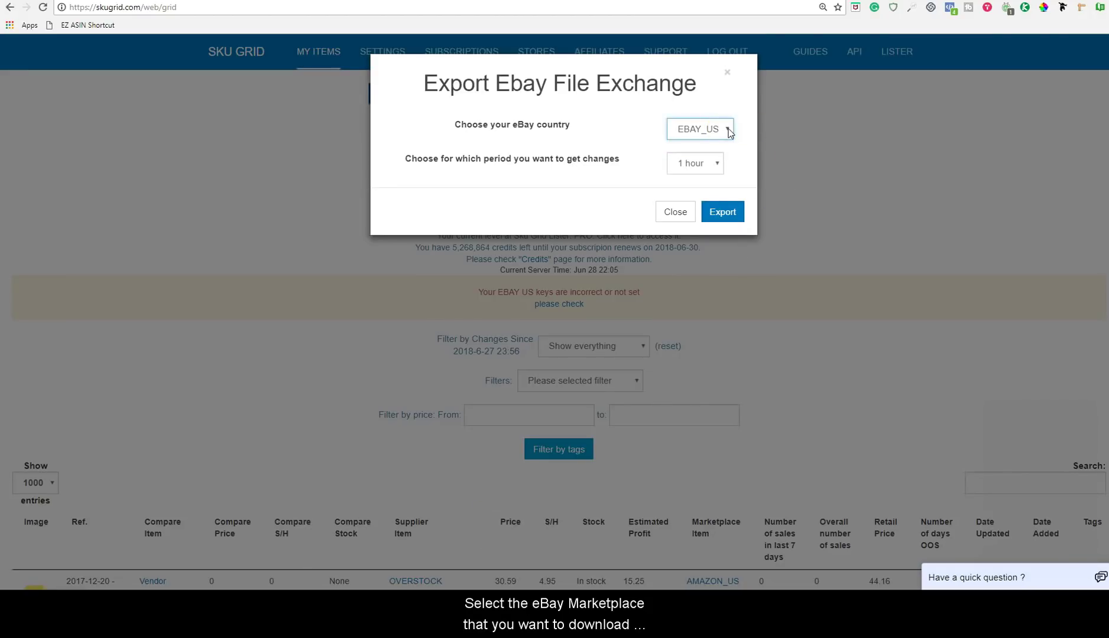
pyautogui.click(718, 165)
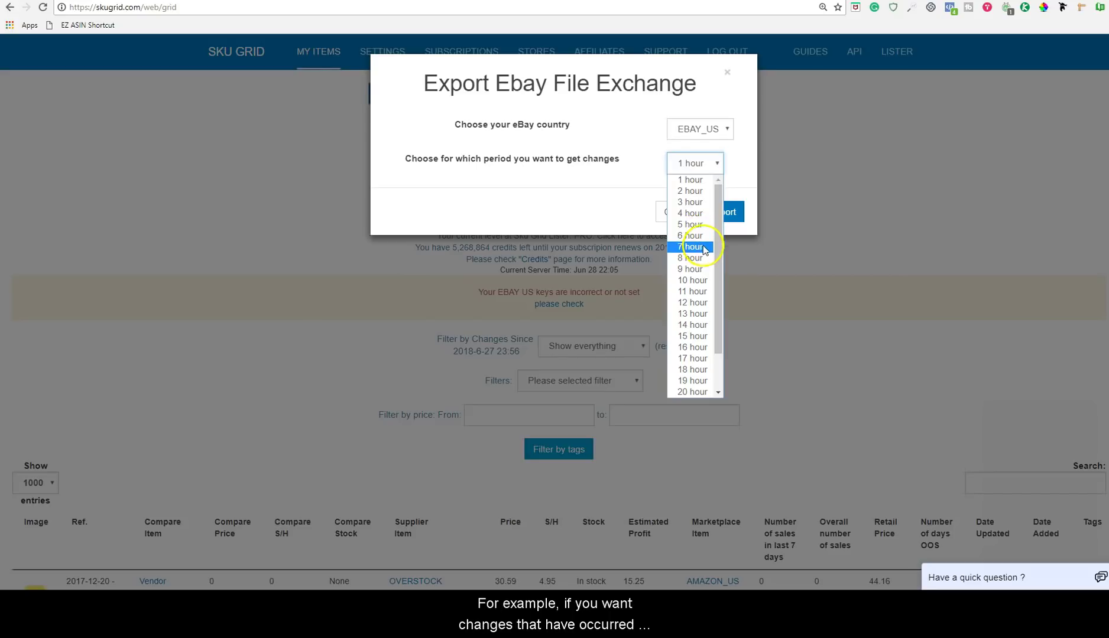
pyautogui.scroll(-1, 689, 337)
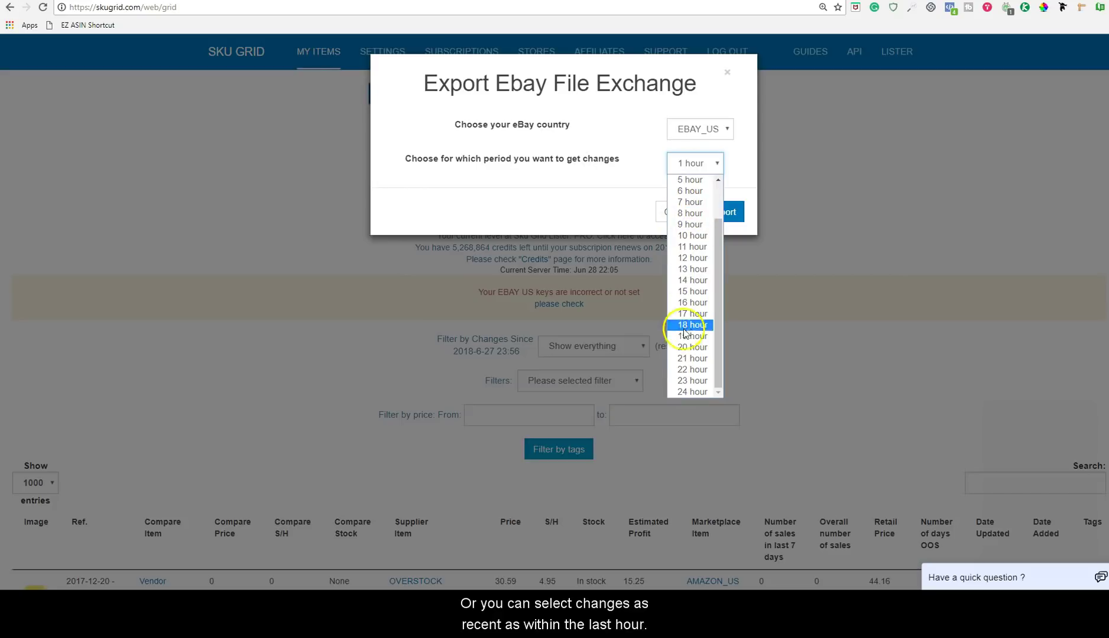
pyautogui.click(684, 392)
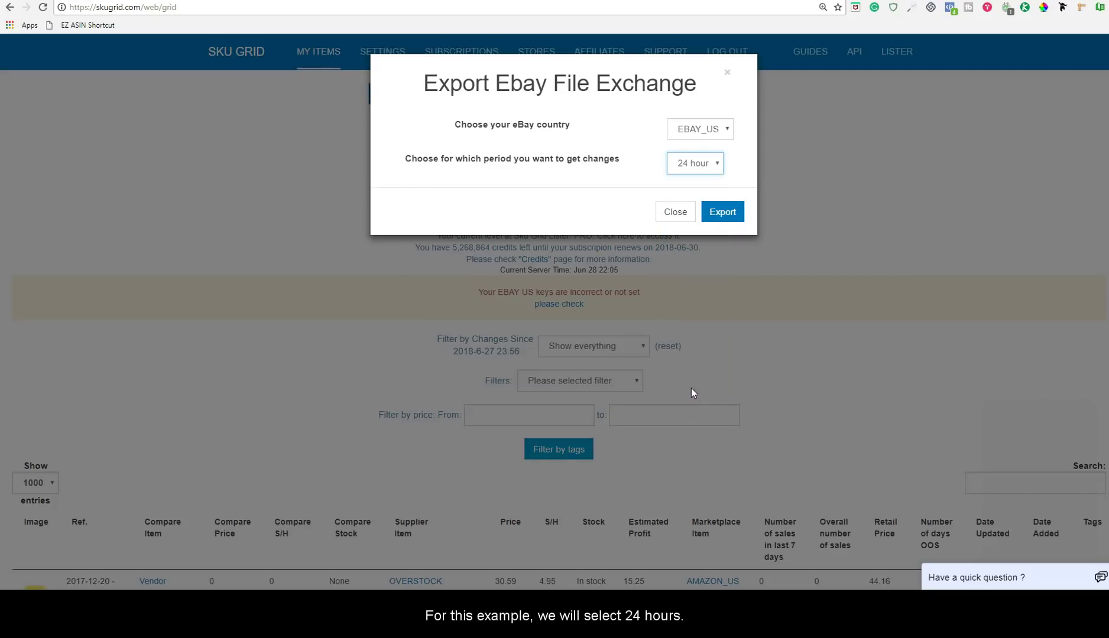
pyautogui.click(722, 213)
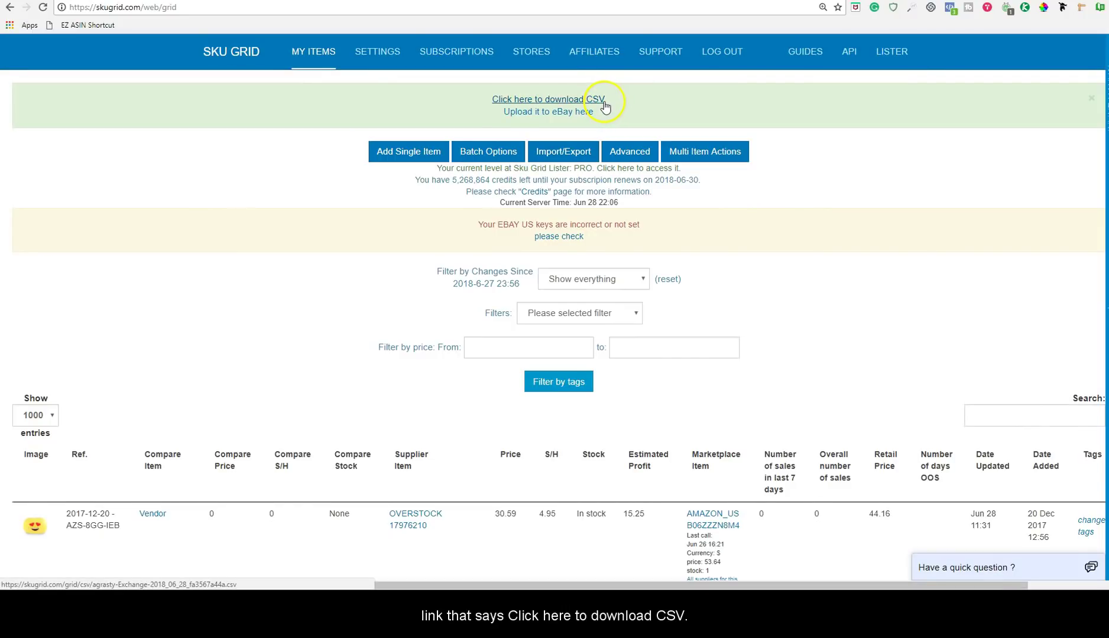
pyautogui.click(604, 100)
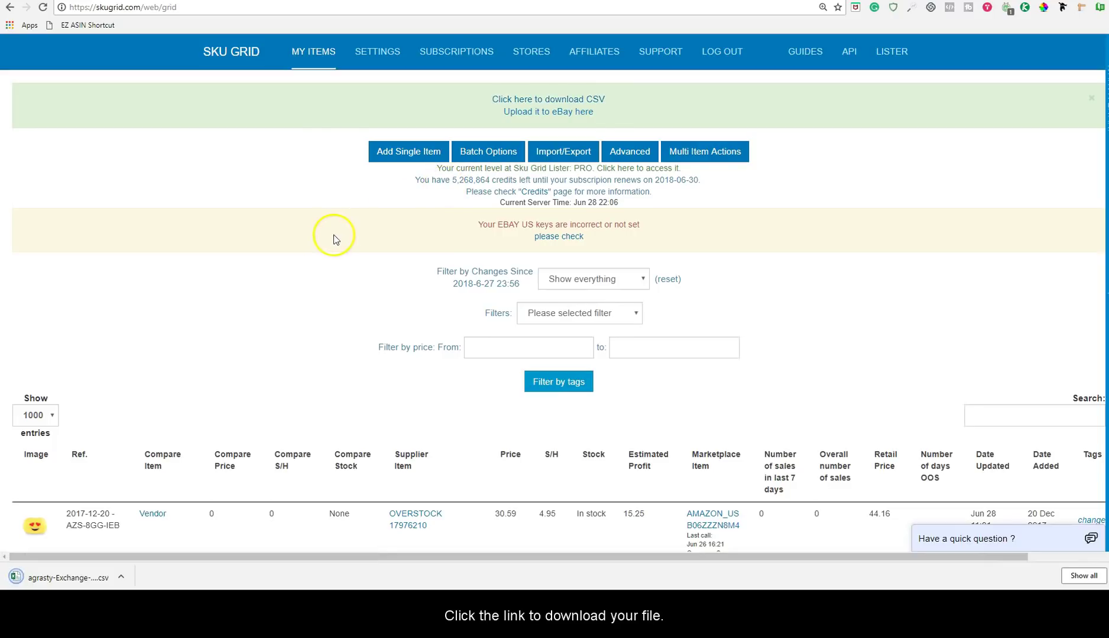
# Open the eBay upload page in a new tab and open the downloaded exchange CSV in Excel.
pyautogui.rightClick(556, 119)
pyautogui.click(582, 120)
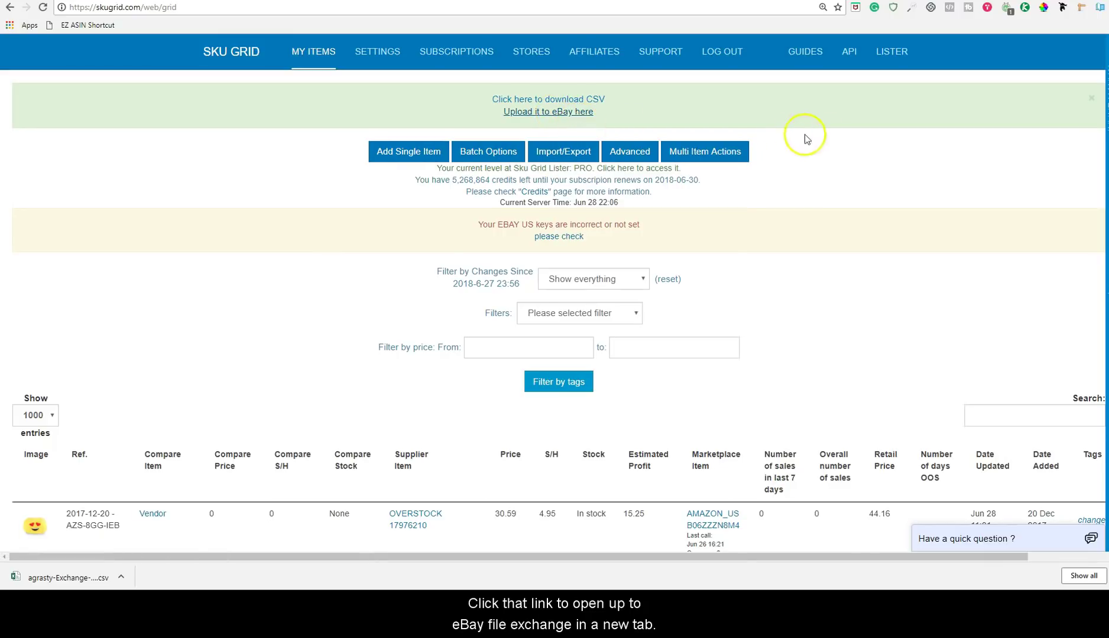
pyautogui.click(121, 581)
pyautogui.click(139, 485)
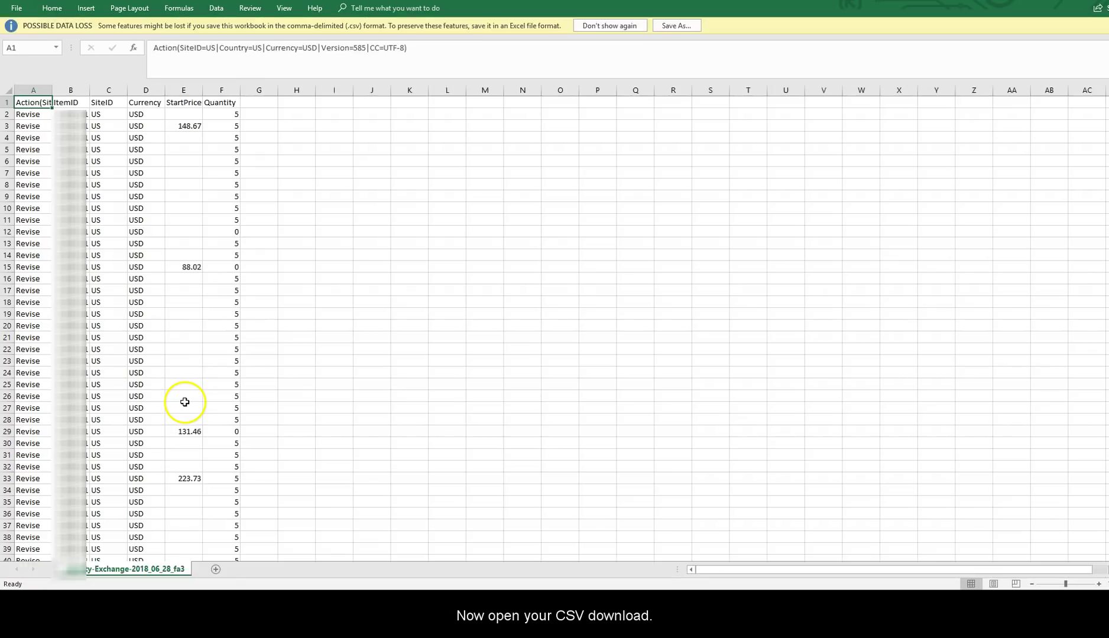
pyautogui.press('alt')
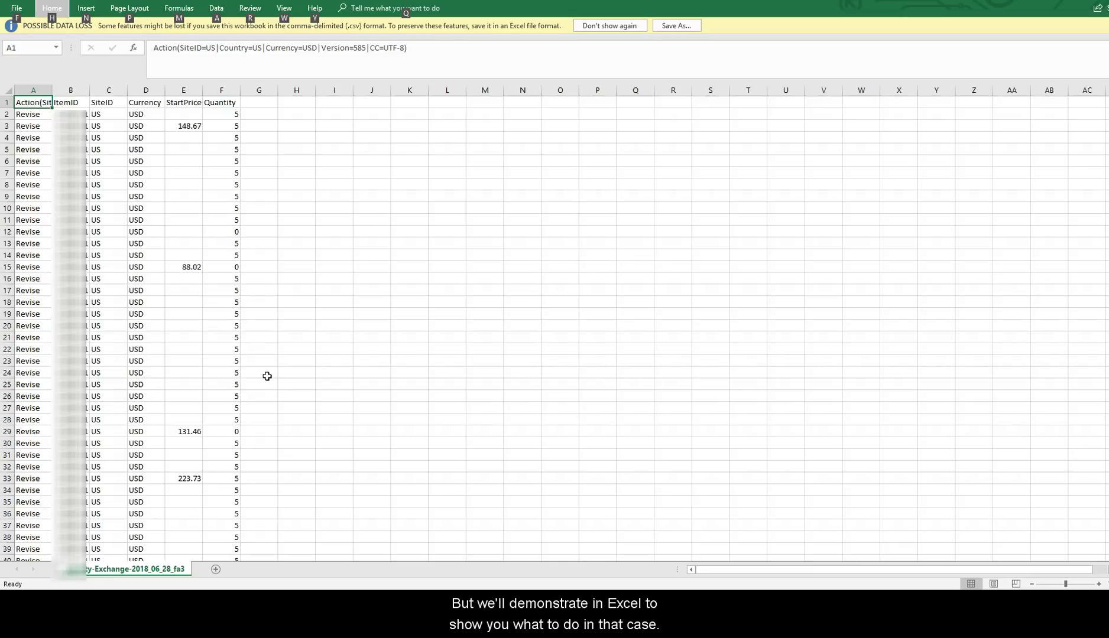
pyautogui.press('n')
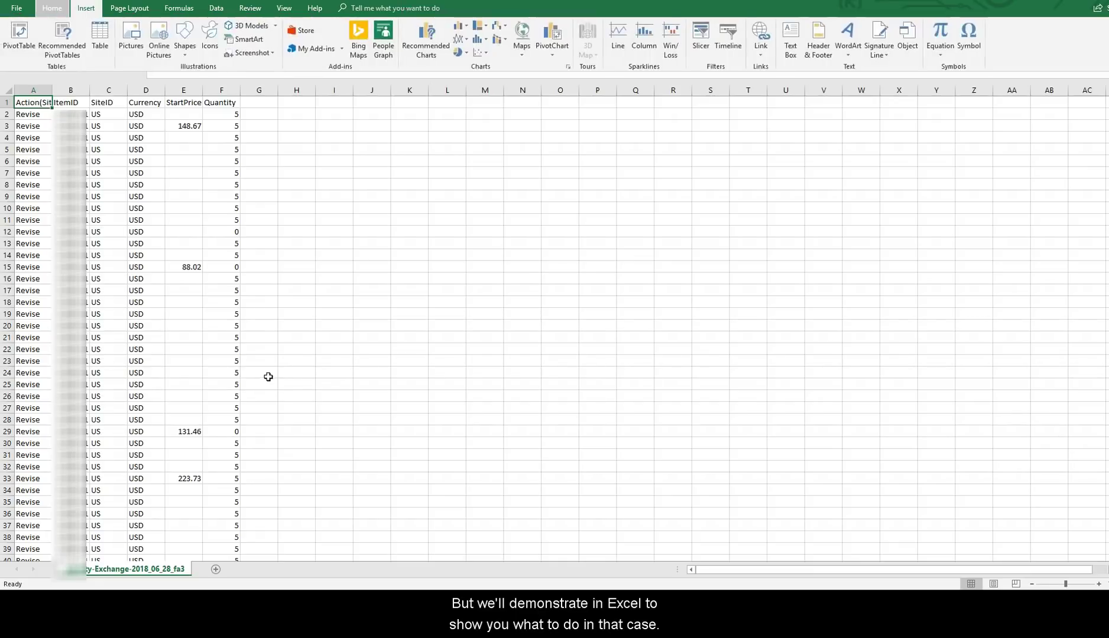
pyautogui.click(295, 373)
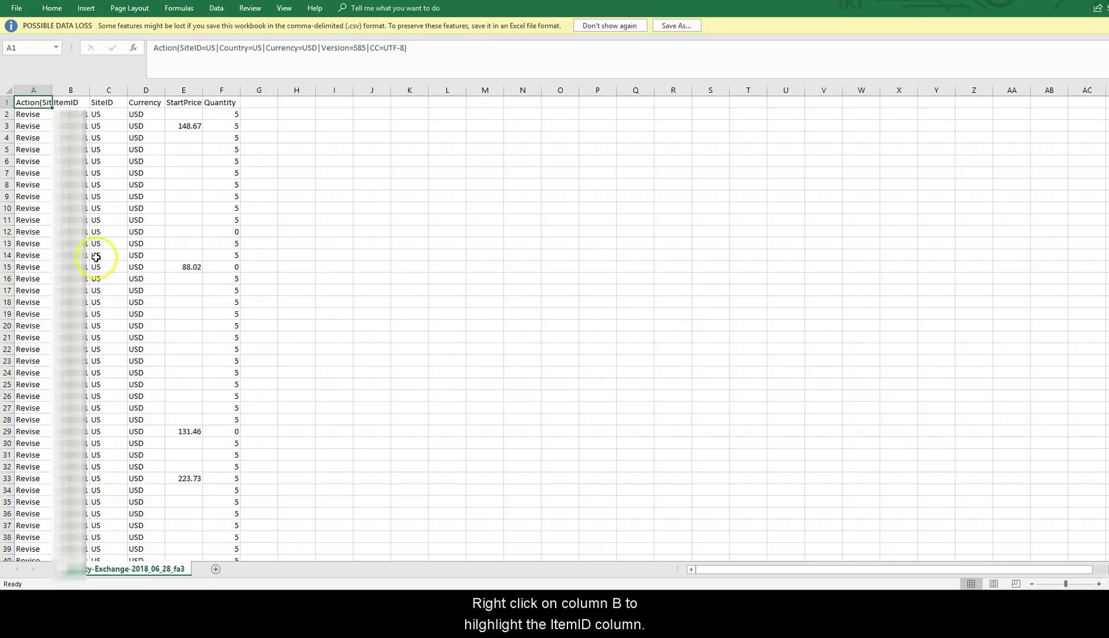
# Format the ItemID column (column B) as Number with 0 decimal places.
pyautogui.rightClick(72, 92)
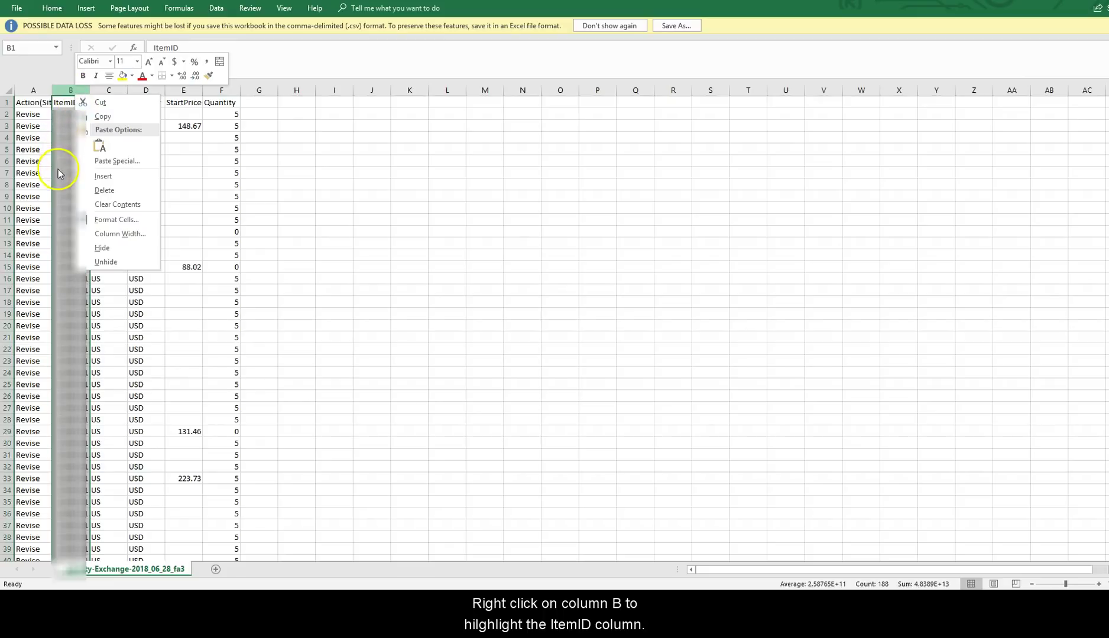
pyautogui.press('Escape')
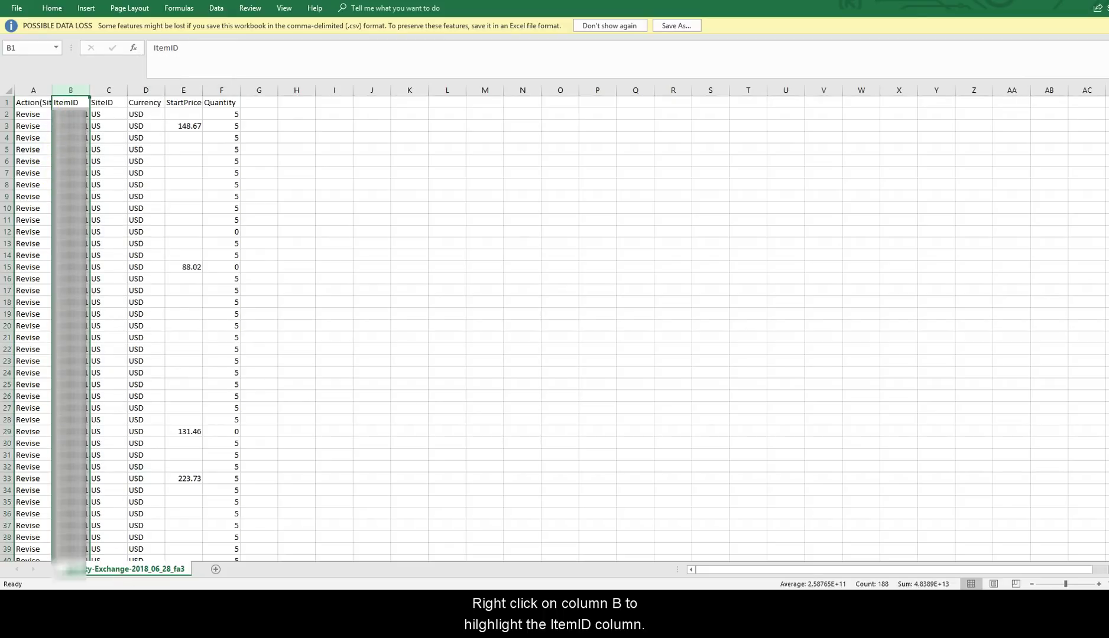
pyautogui.rightClick(71, 182)
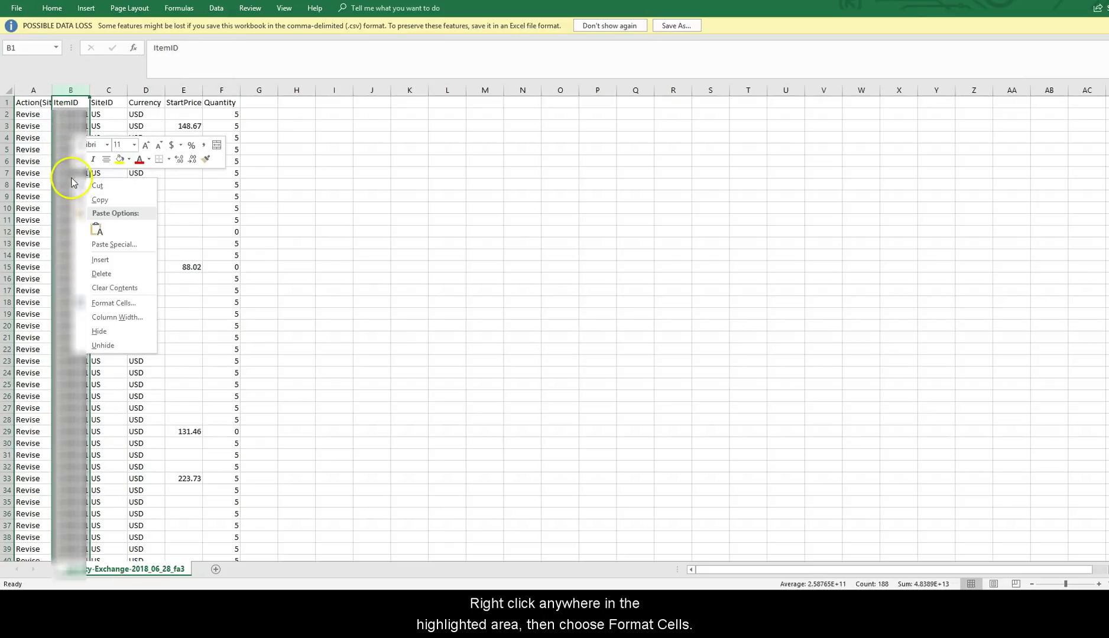
pyautogui.click(110, 303)
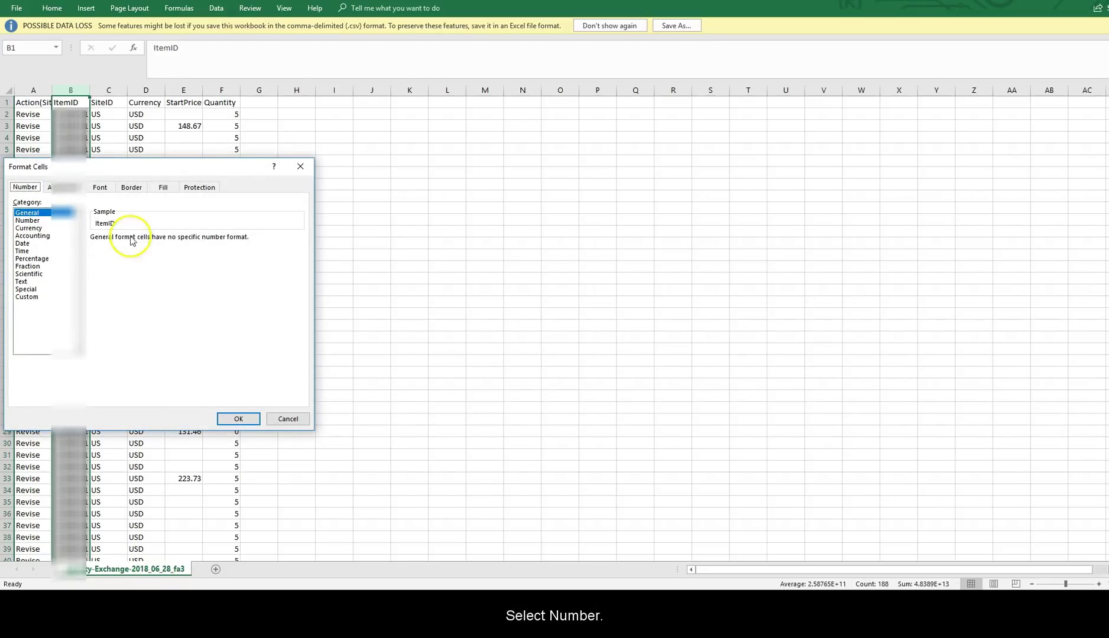
pyautogui.click(28, 219)
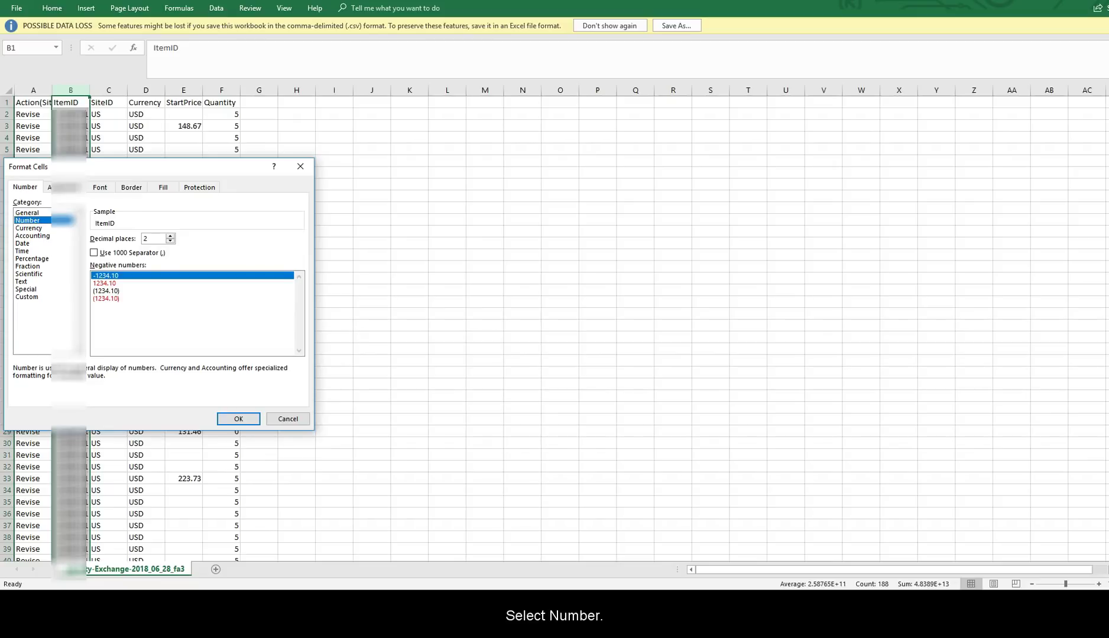
pyautogui.doubleClick(143, 239)
pyautogui.write('0')
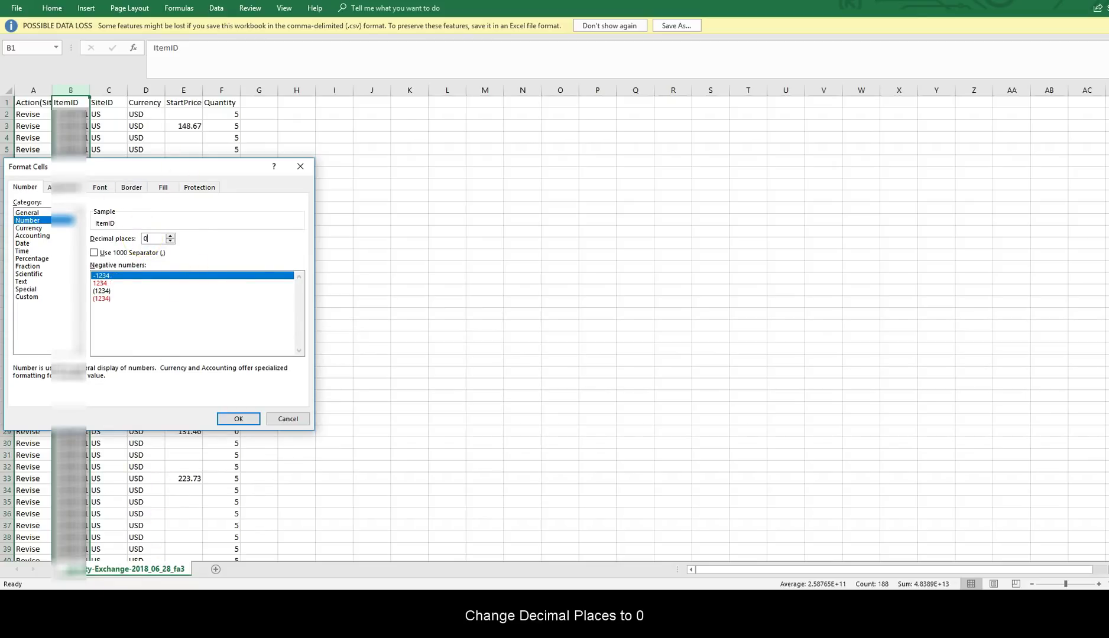
pyautogui.click(237, 419)
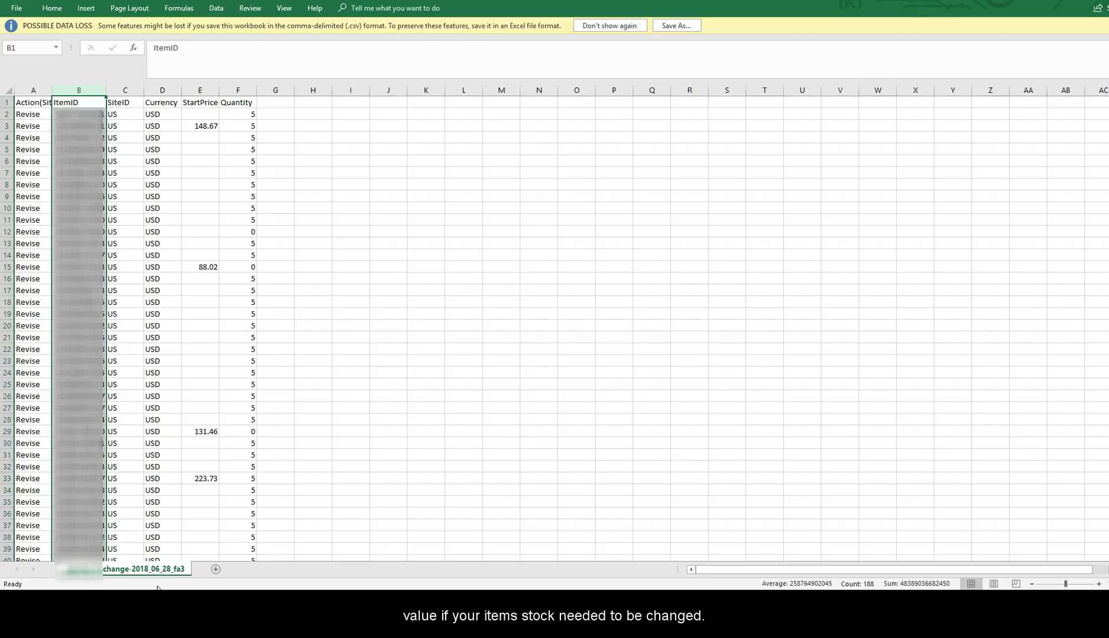
# Save the reformatted sheet as a comma-delimited CSV file and close the workbook.
pyautogui.hotkey('ctrl', 'w')
pyautogui.click(506, 305)
pyautogui.press('BackSpace')
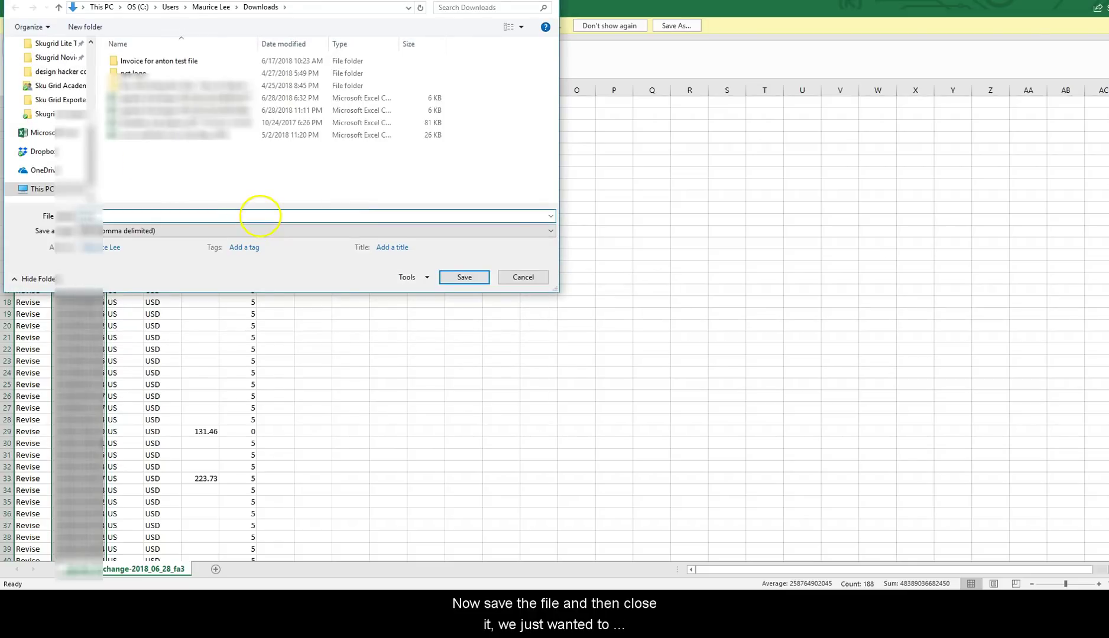
pyautogui.scroll(2, 65, 56)
pyautogui.scroll(2, 65, 56)
pyautogui.click(53, 70)
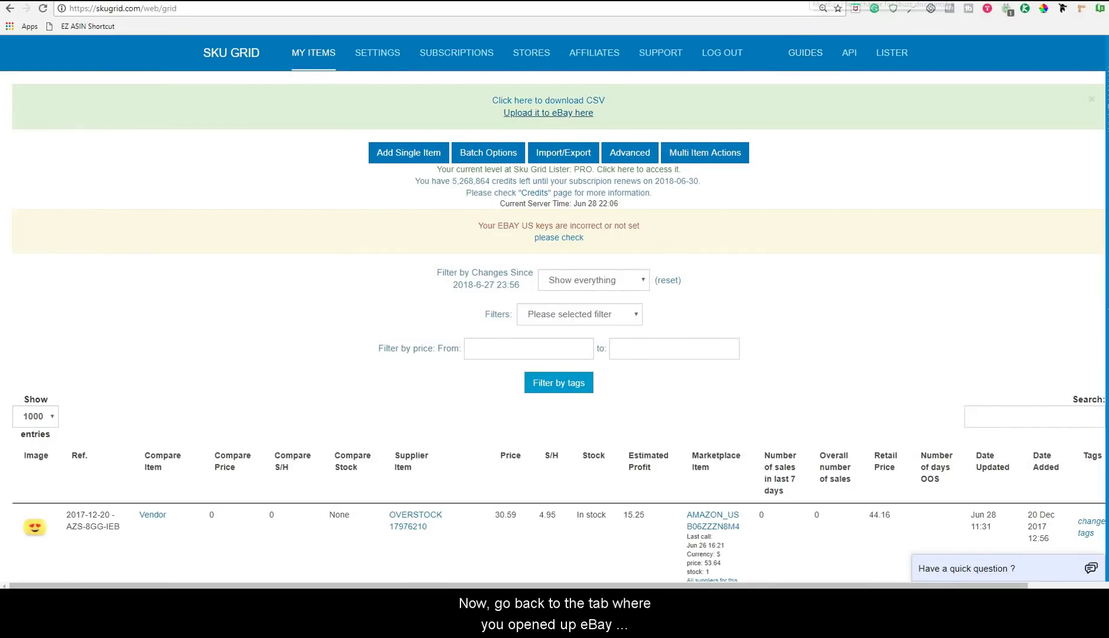
# Switch to the eBay File Exchange page in the browser and upload the file csv 3.csv.
pyautogui.click(810, 0)
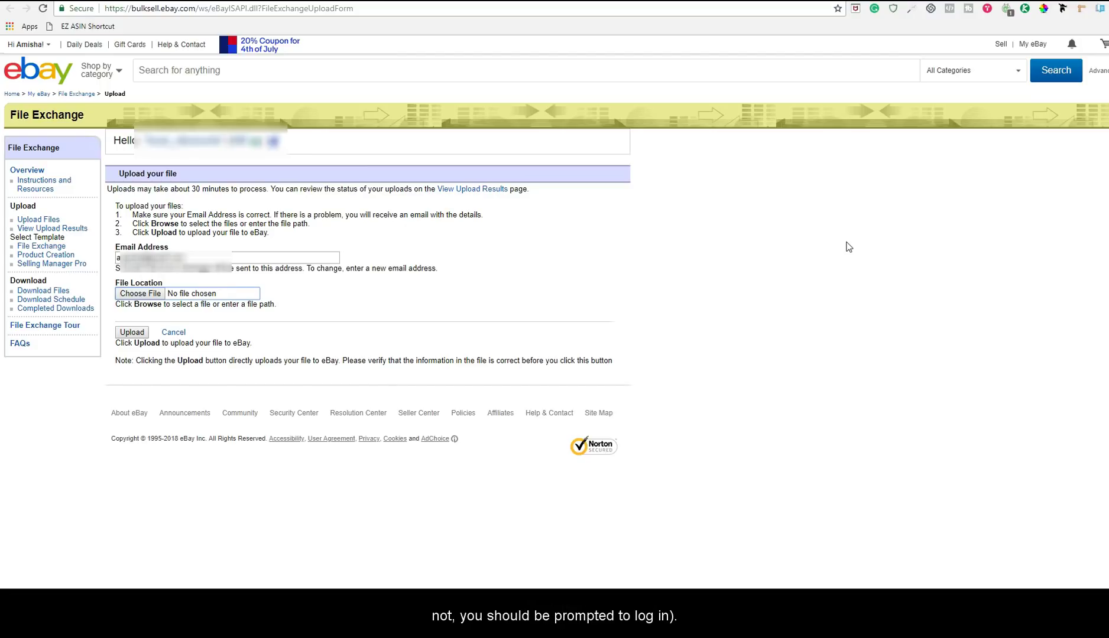
pyautogui.click(850, 245)
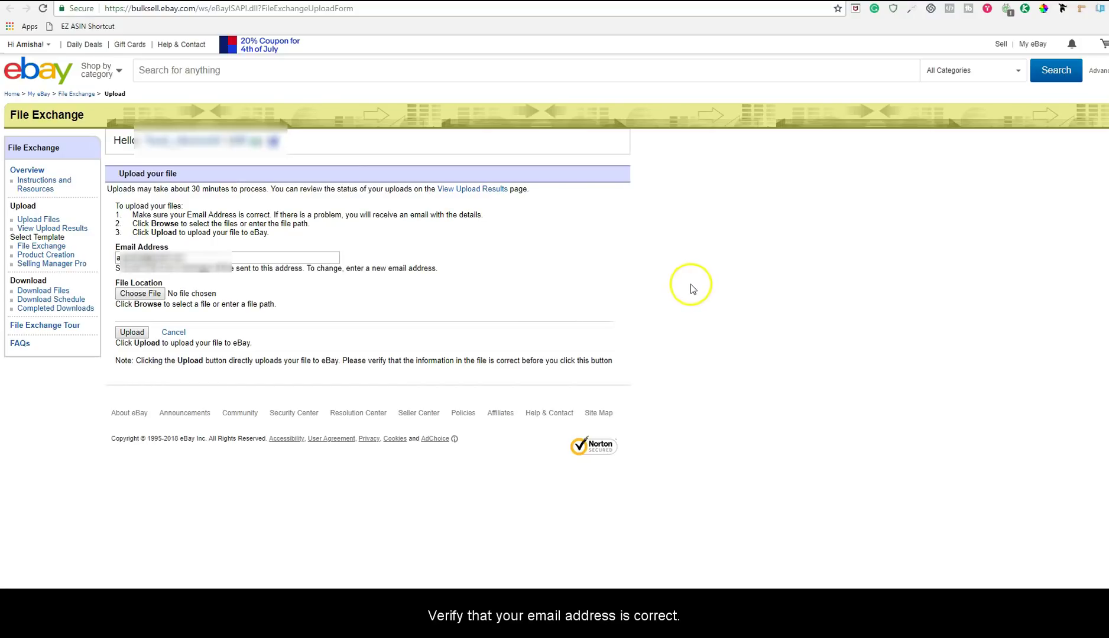
pyautogui.click(140, 293)
pyautogui.click(467, 11)
pyautogui.write('csv 3')
pyautogui.click(141, 88)
pyautogui.click(458, 279)
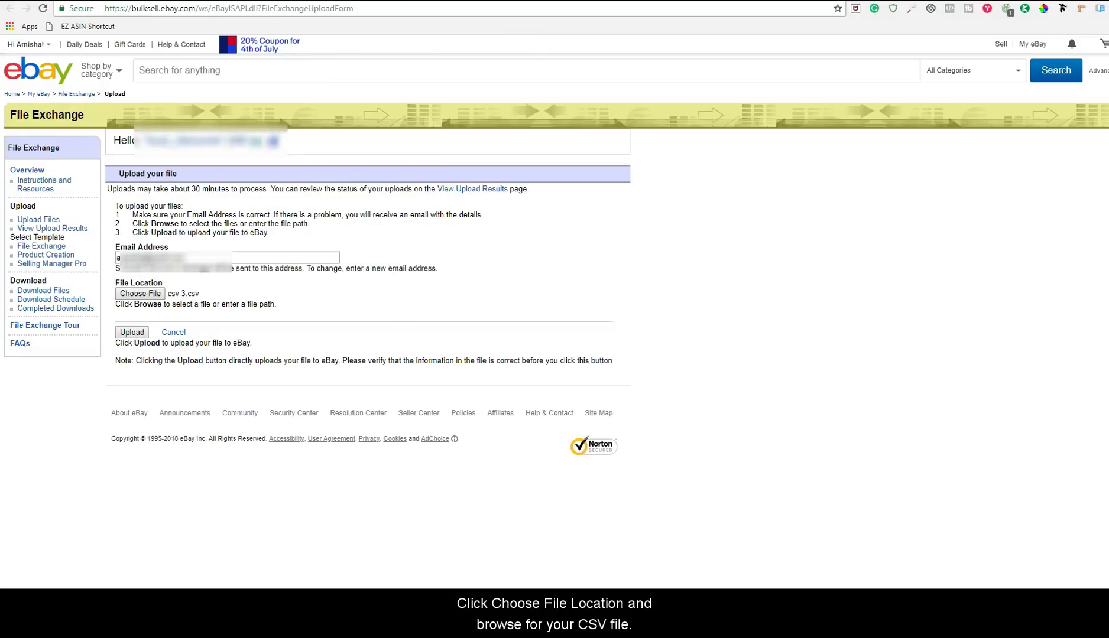
pyautogui.click(131, 332)
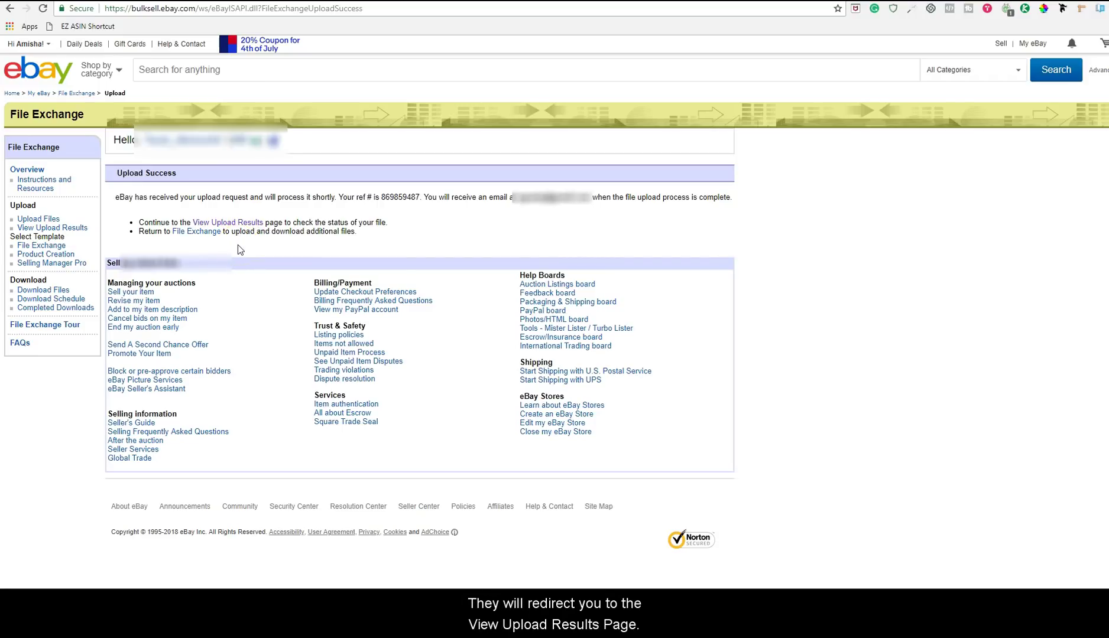
# Open the latest upload's load results report in Excel and look through the items' statuses for failures.
pyautogui.click(230, 224)
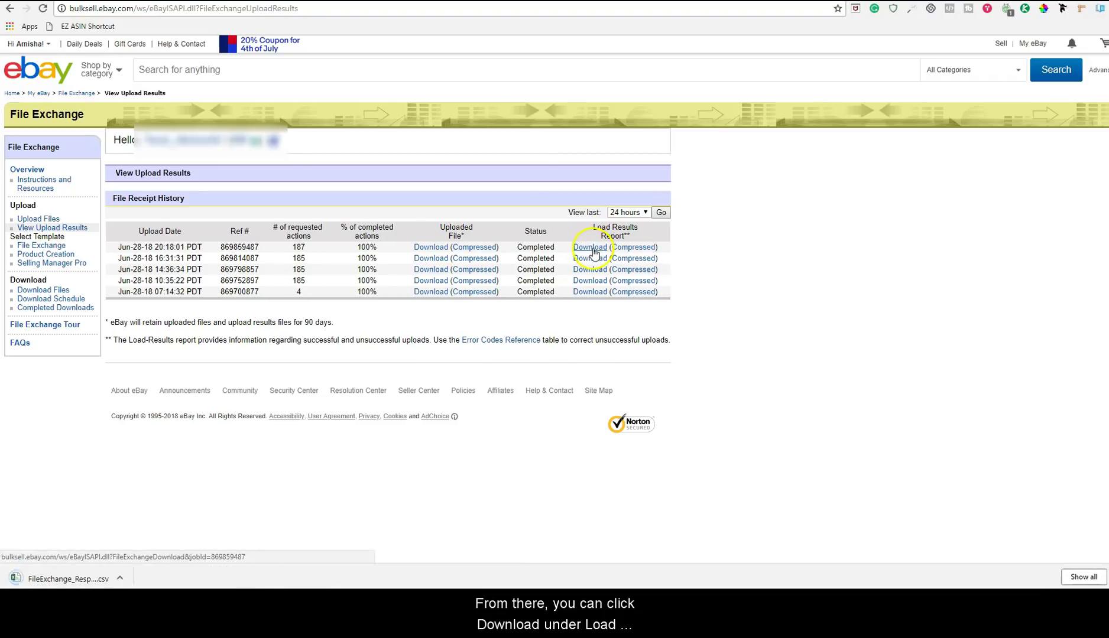
pyautogui.rightClick(101, 574)
pyautogui.click(137, 498)
pyautogui.press('alt')
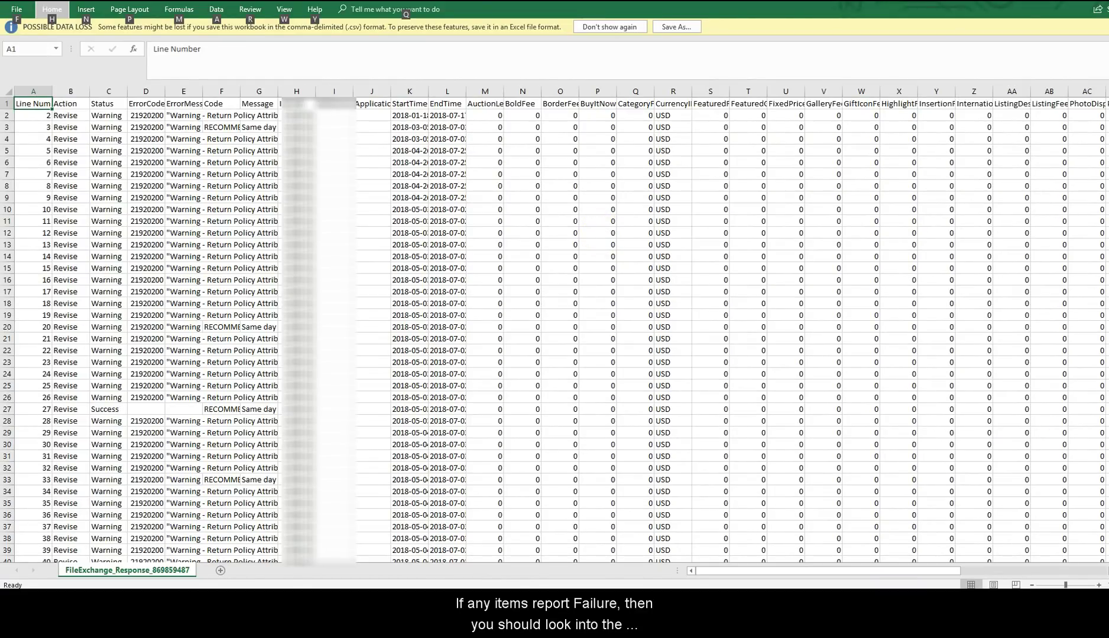
pyautogui.scroll(-5, 108, 523)
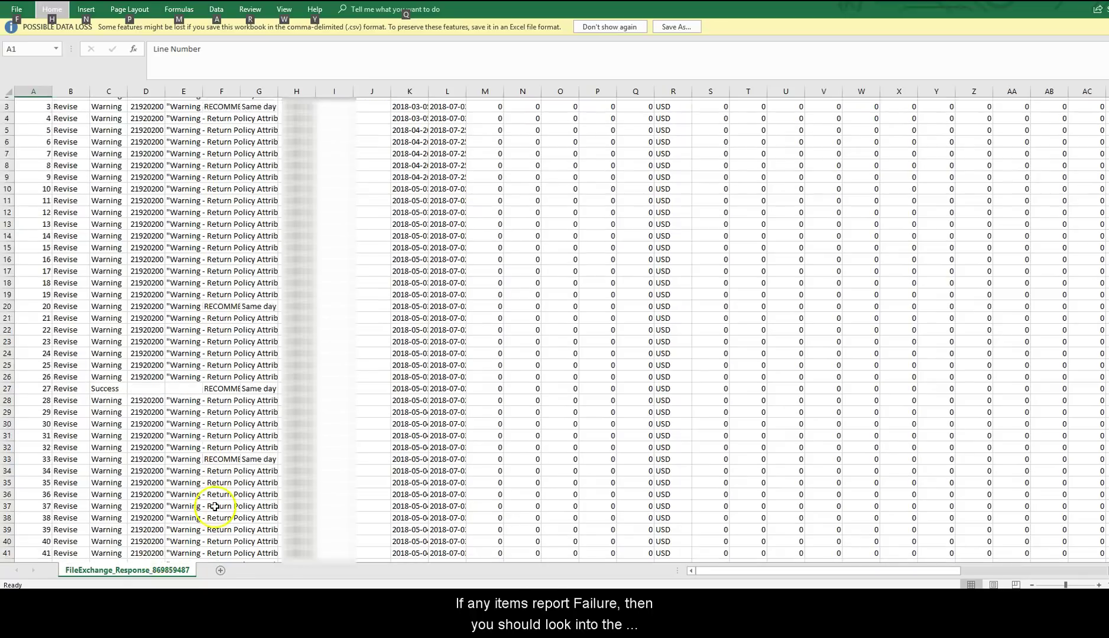